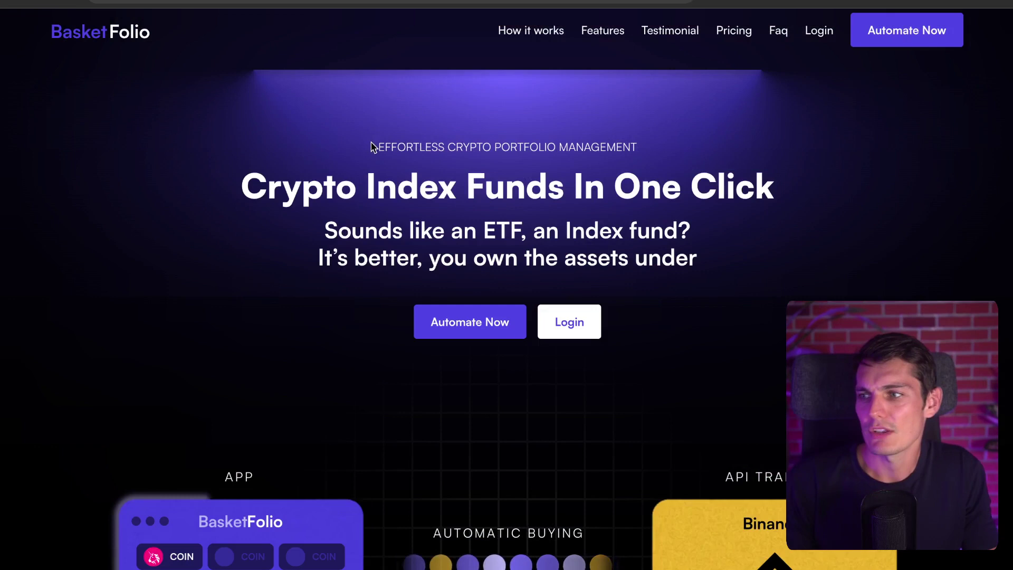
Scroll briefly over the BasketFolio 'Crypto Index Funds In One Click' homepage
{"action": "scroll", "coordinate": [370, 158], "scroll_direction": "down", "scroll_amount": 1}
{"action": "scroll", "coordinate": [370, 158], "scroll_direction": "up", "scroll_amount": 1}
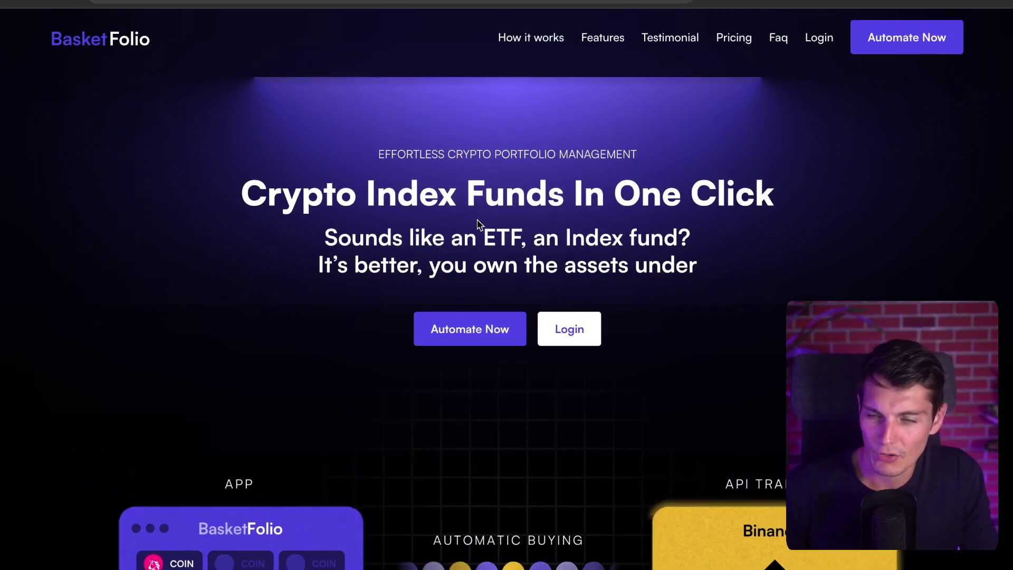
Scroll to the Baskets section and highlight, then deselect, the Zero Knowledge basket title
{"action": "scroll", "coordinate": [478, 226], "scroll_direction": "down", "scroll_amount": 15}
{"action": "scroll", "coordinate": [477, 214], "scroll_direction": "down", "scroll_amount": 10}
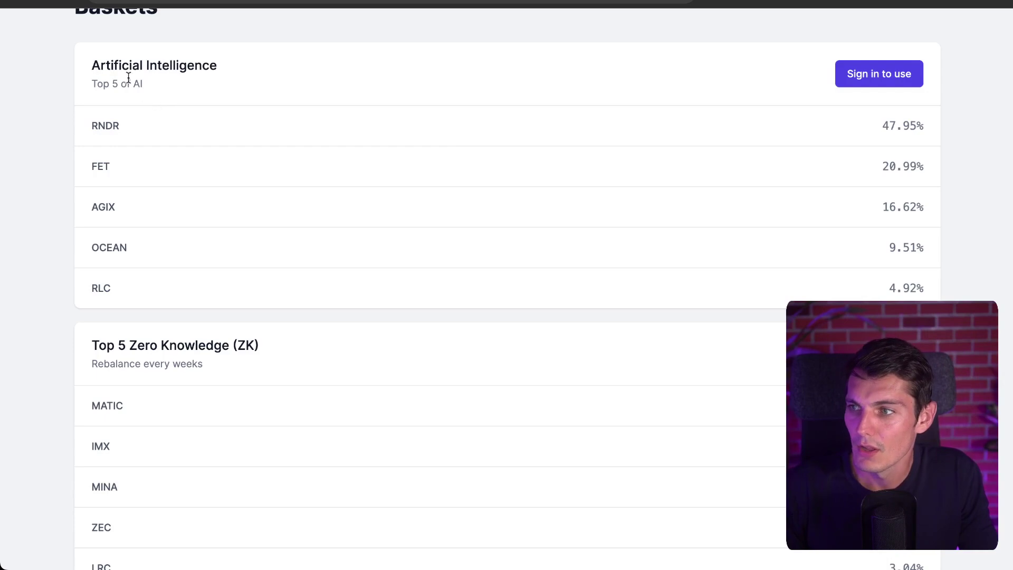
{"action": "scroll", "coordinate": [129, 97], "scroll_direction": "down", "scroll_amount": 2}
{"action": "scroll", "coordinate": [129, 98], "scroll_direction": "up", "scroll_amount": 1}
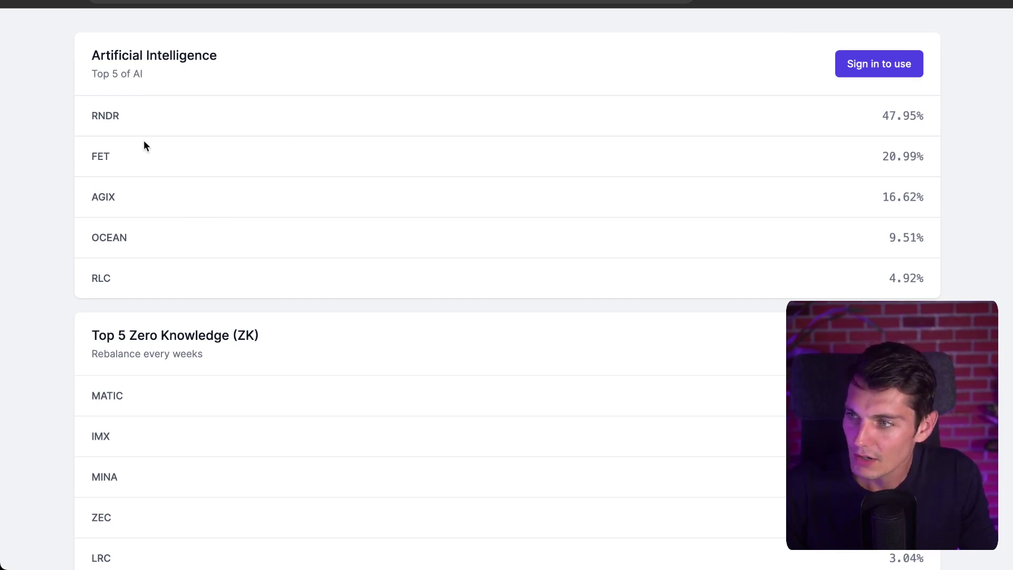
{"action": "scroll", "coordinate": [168, 270], "scroll_direction": "down", "scroll_amount": 4}
{"action": "left_click_drag", "start_coordinate": [99, 140], "coordinate": [381, 157]}
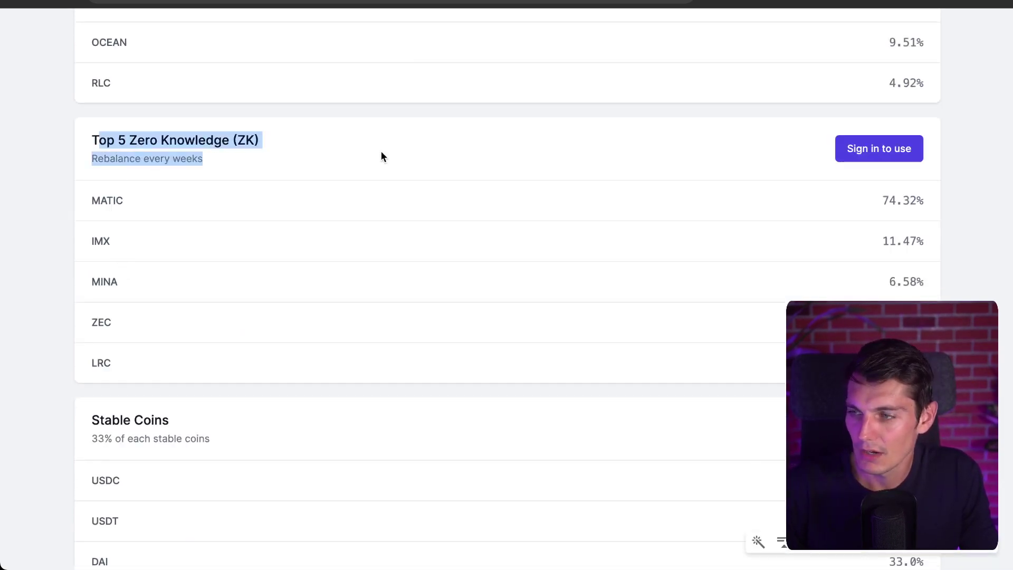
{"action": "left_click", "coordinate": [381, 152]}
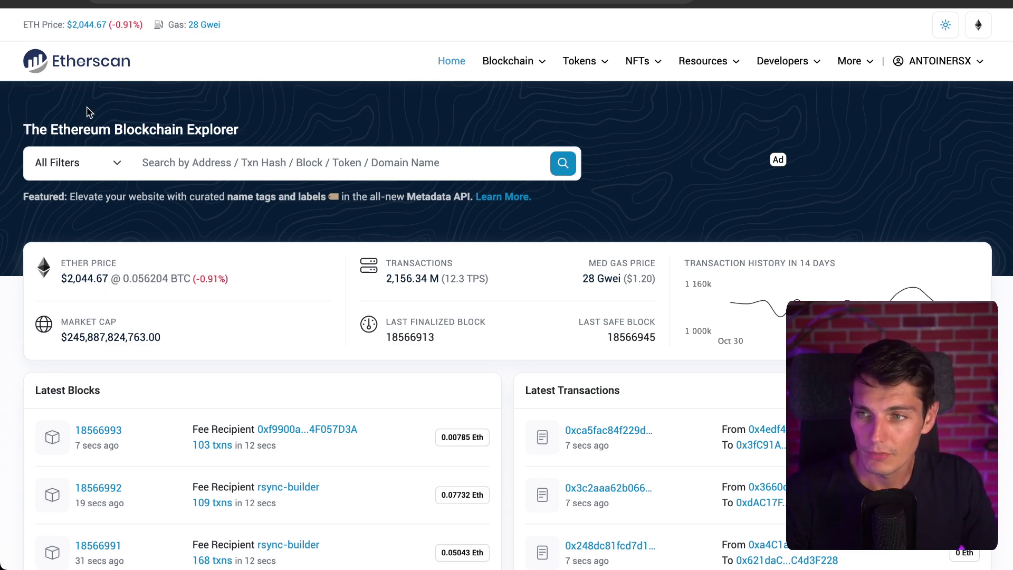
{"action": "scroll", "coordinate": [89, 111], "scroll_direction": "down", "scroll_amount": 3}
{"action": "scroll", "coordinate": [86, 111], "scroll_direction": "up", "scroll_amount": 3}
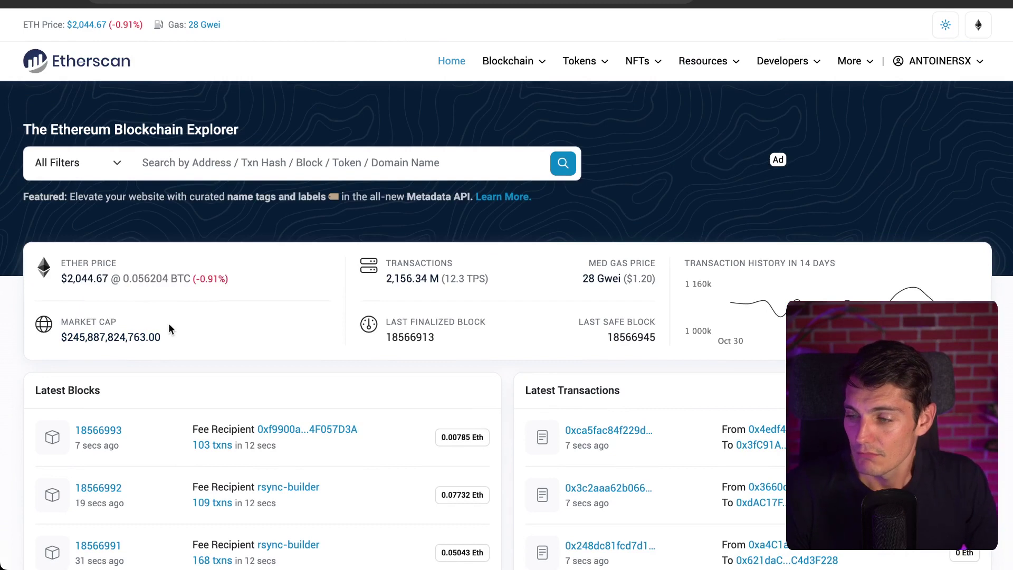
{"action": "scroll", "coordinate": [336, 314], "scroll_direction": "down", "scroll_amount": 2}
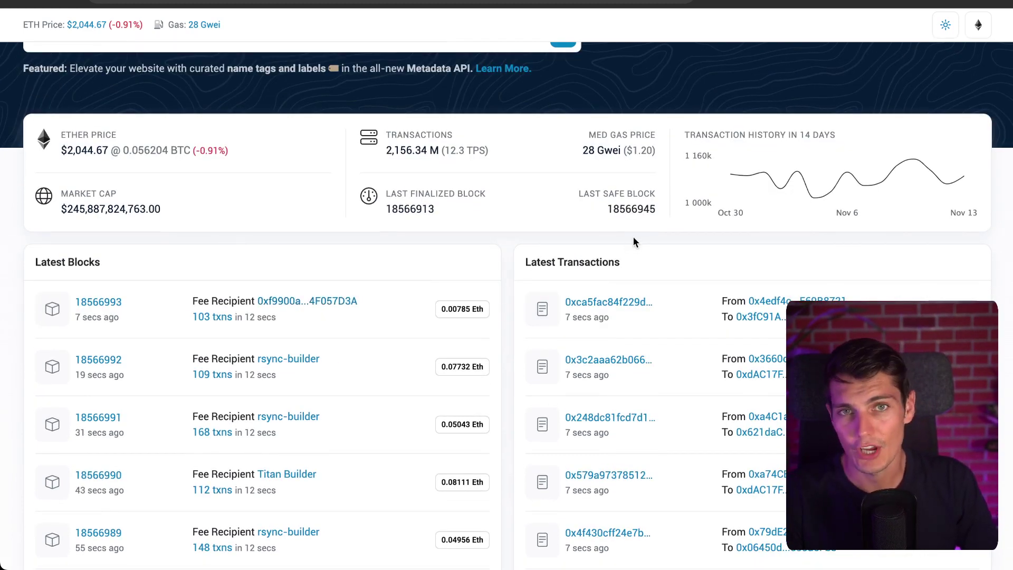
{"action": "scroll", "coordinate": [597, 212], "scroll_direction": "up", "scroll_amount": 2}
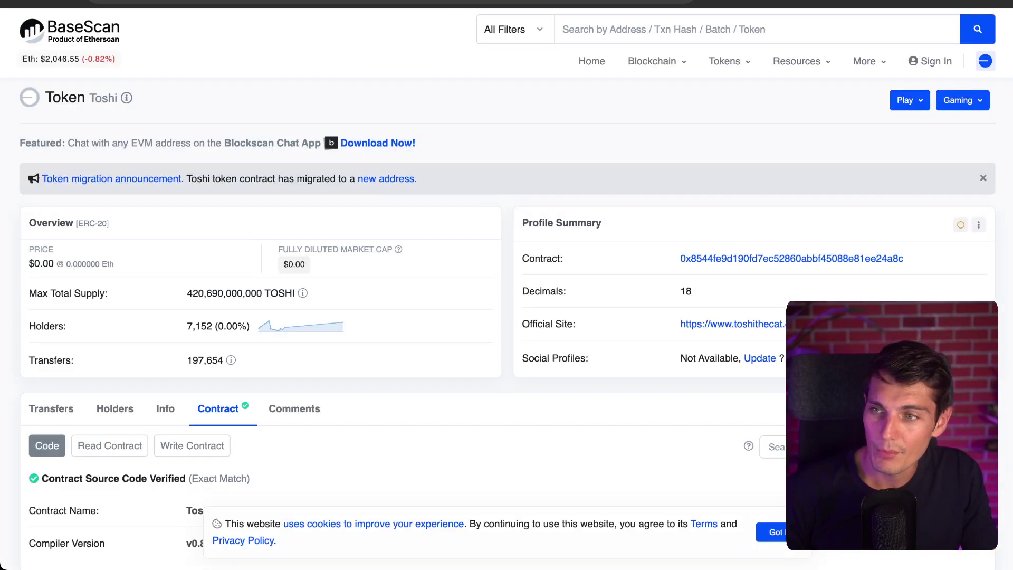
Look through the ToshiToken contract's Solidity source and copy all of it to the clipboard
{"action": "scroll", "coordinate": [195, 249], "scroll_direction": "down", "scroll_amount": 1}
{"action": "scroll", "coordinate": [194, 253], "scroll_direction": "down", "scroll_amount": 8}
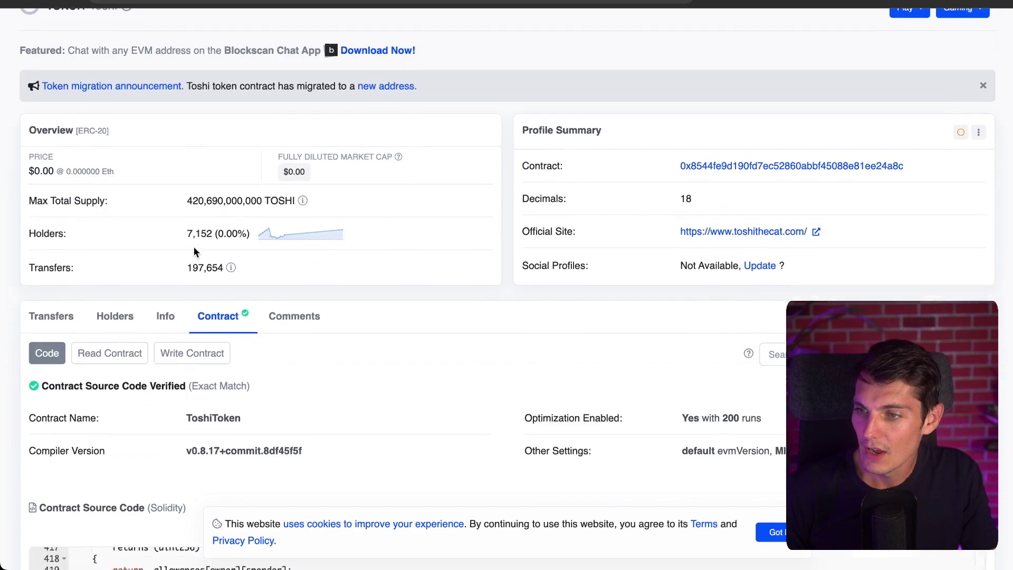
{"action": "scroll", "coordinate": [203, 235], "scroll_direction": "down", "scroll_amount": 20}
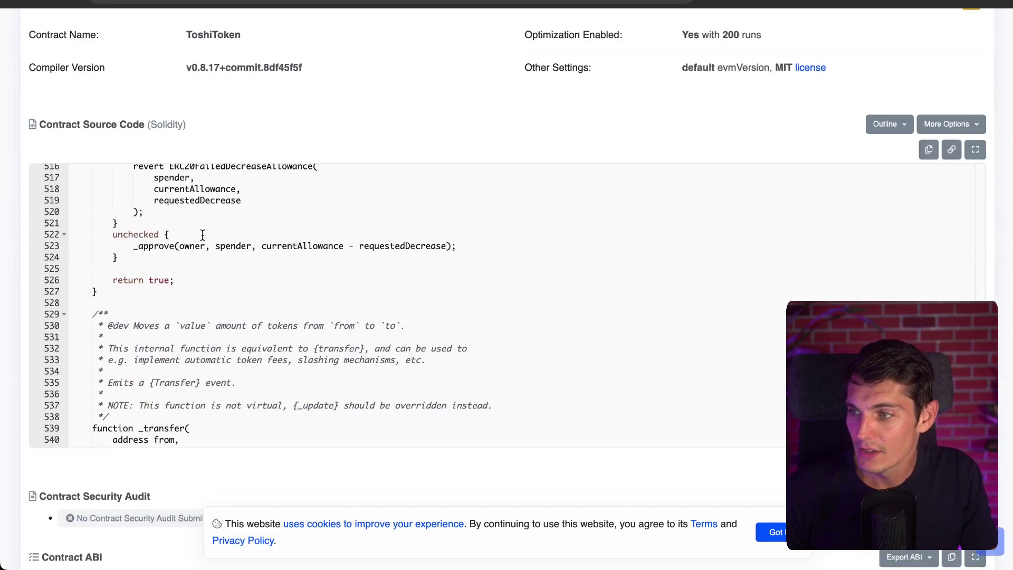
{"action": "scroll", "coordinate": [997, 332], "scroll_direction": "down", "scroll_amount": 9}
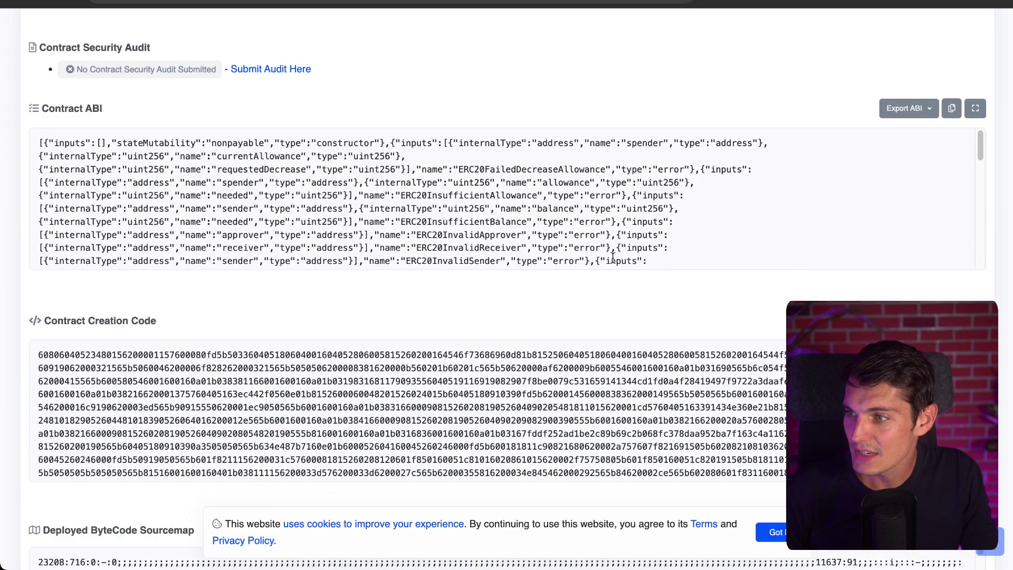
{"action": "scroll", "coordinate": [334, 233], "scroll_direction": "up", "scroll_amount": 1}
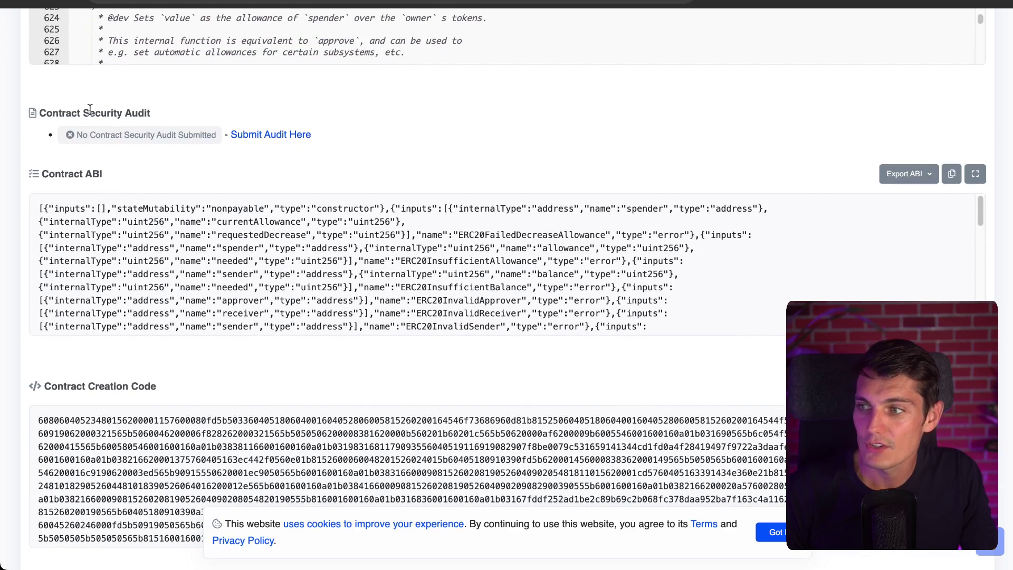
{"action": "scroll", "coordinate": [547, 129], "scroll_direction": "up", "scroll_amount": 20}
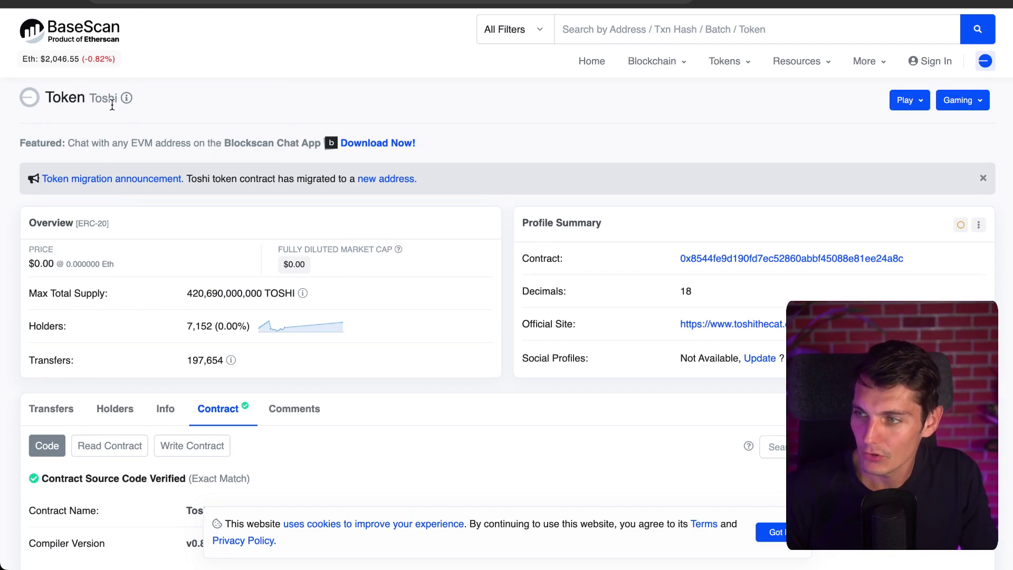
{"action": "scroll", "coordinate": [108, 157], "scroll_direction": "down", "scroll_amount": 7}
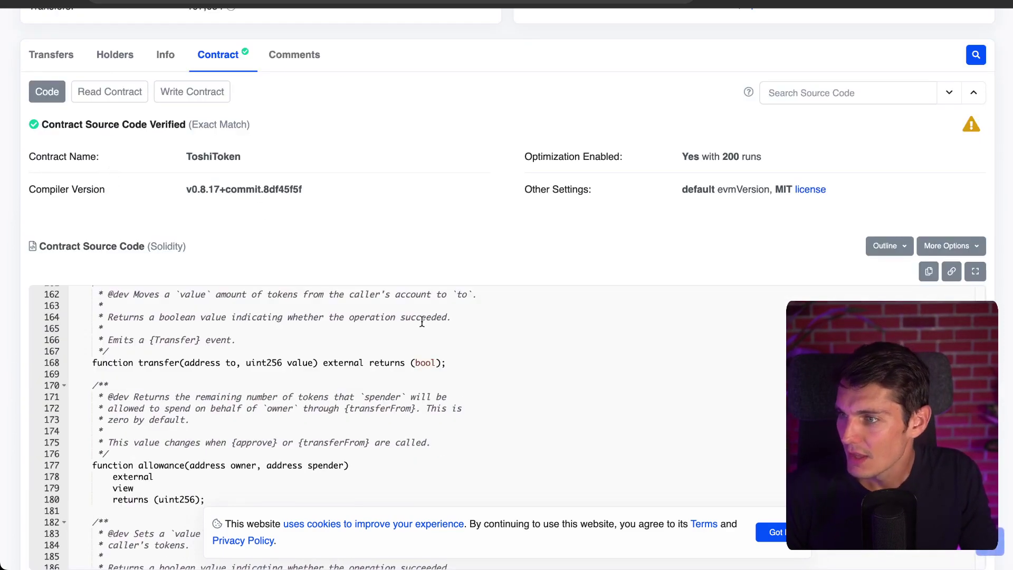
{"action": "scroll", "coordinate": [422, 322], "scroll_direction": "down", "scroll_amount": 15}
{"action": "scroll", "coordinate": [446, 230], "scroll_direction": "down", "scroll_amount": 3}
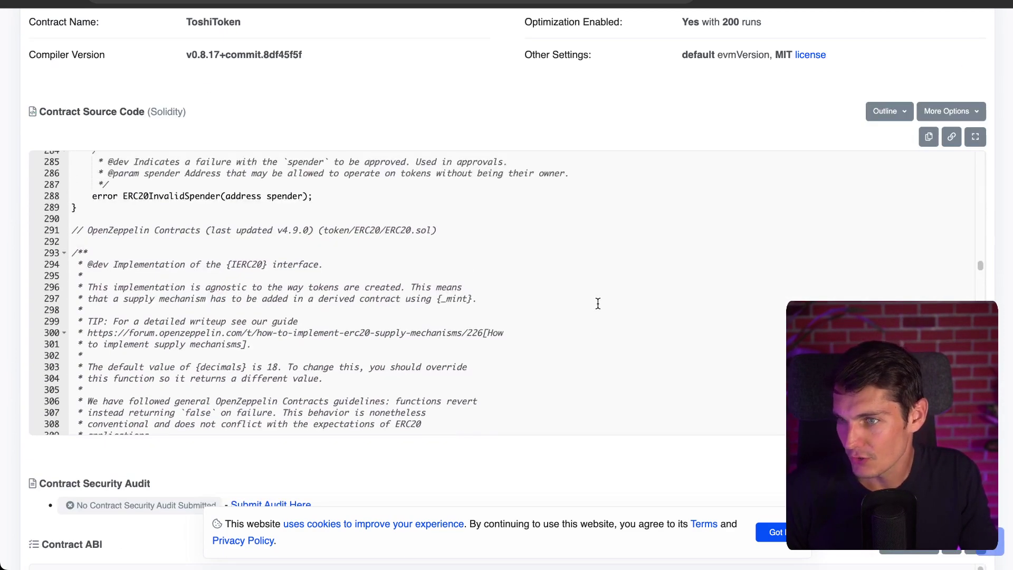
{"action": "scroll", "coordinate": [708, 256], "scroll_direction": "up", "scroll_amount": 20}
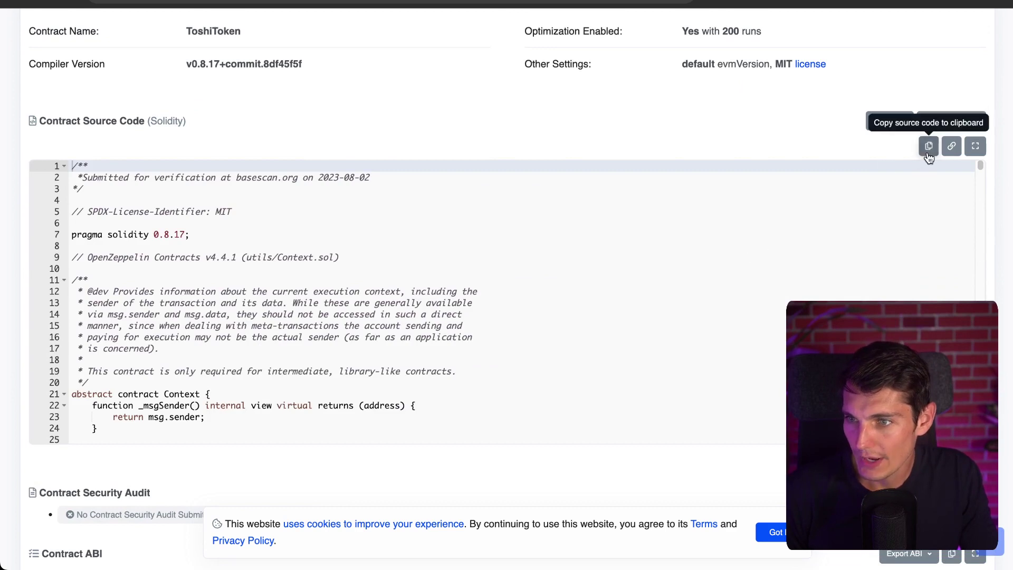
{"action": "left_click", "coordinate": [929, 148]}
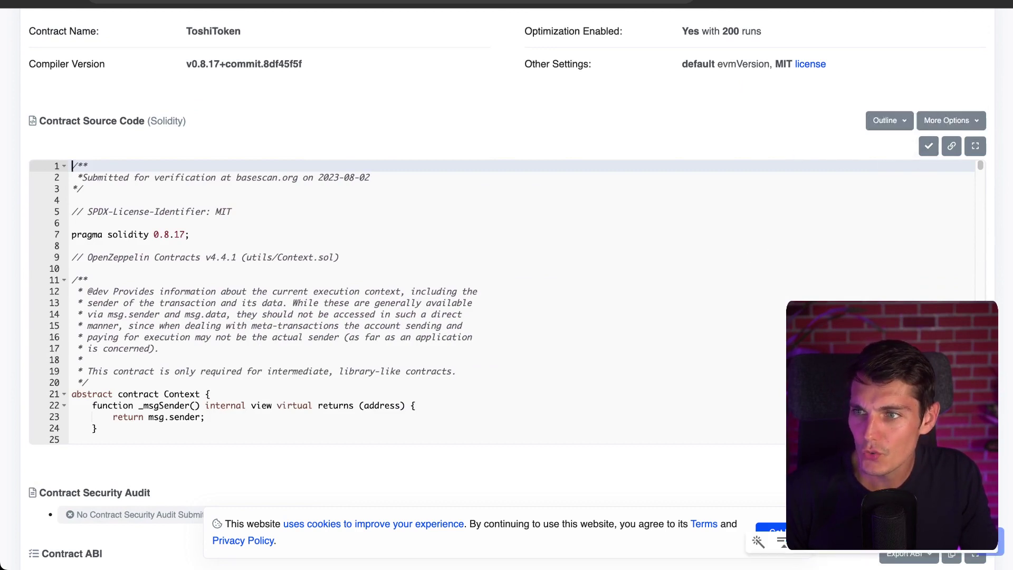
Paste the ToshiToken source into the Crypto Smart Contract Analyser chat and send it
{"action": "key", "text": "ctrl+Tab"}
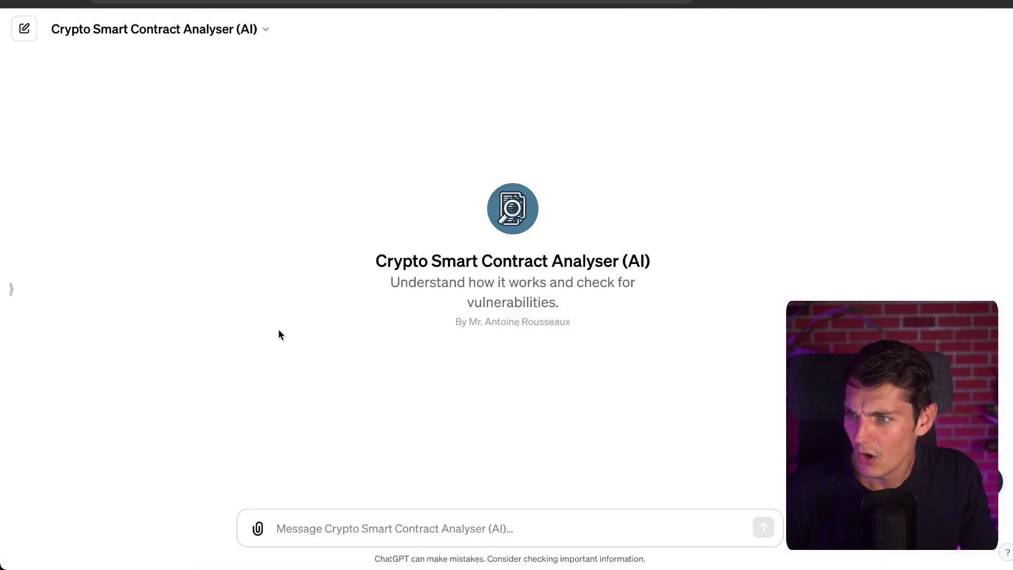
{"action": "left_click", "coordinate": [323, 516]}
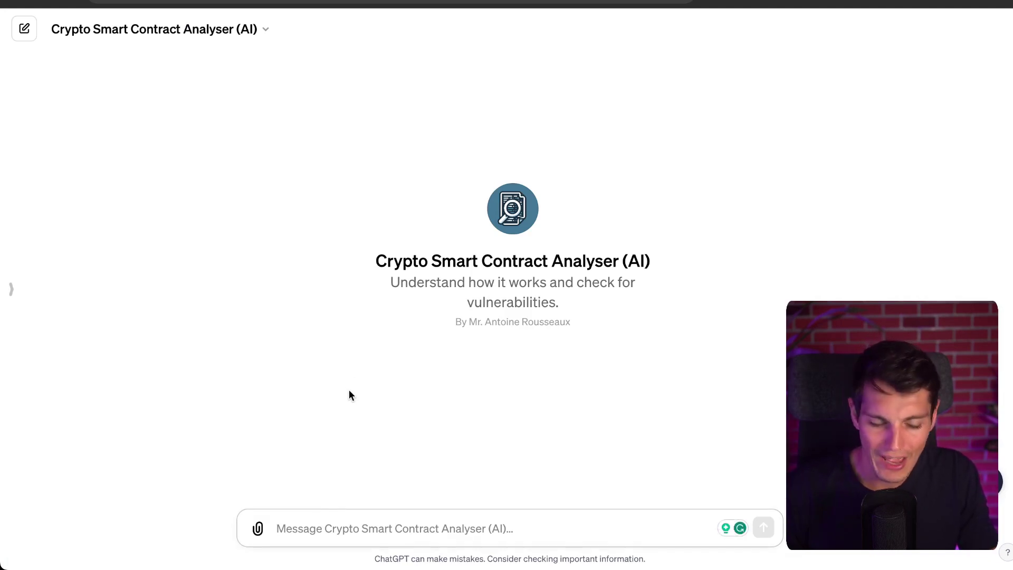
{"action": "key", "text": "ctrl+v"}
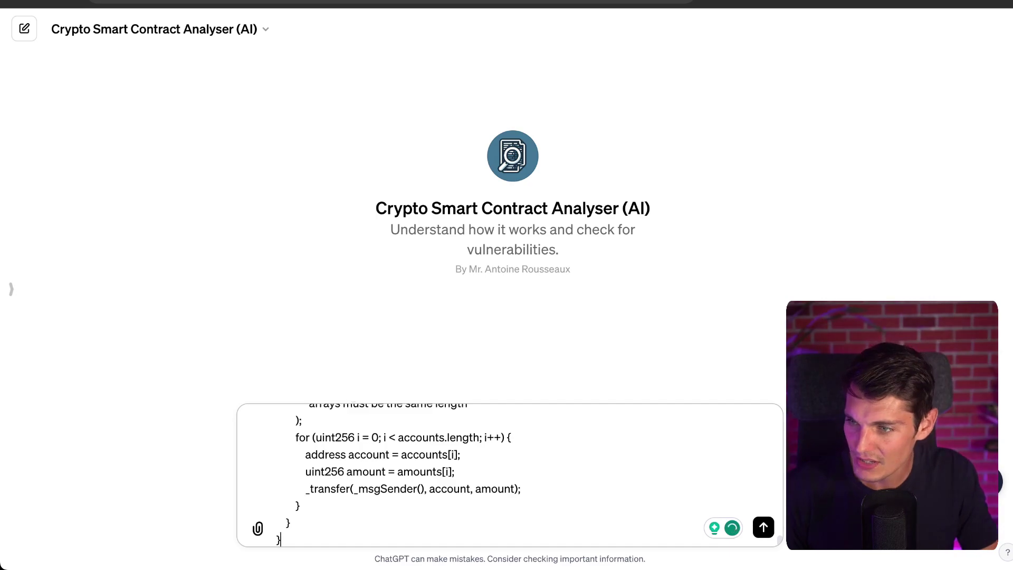
{"action": "key", "text": "Return"}
{"action": "scroll", "coordinate": [540, 502], "scroll_direction": "up", "scroll_amount": 15}
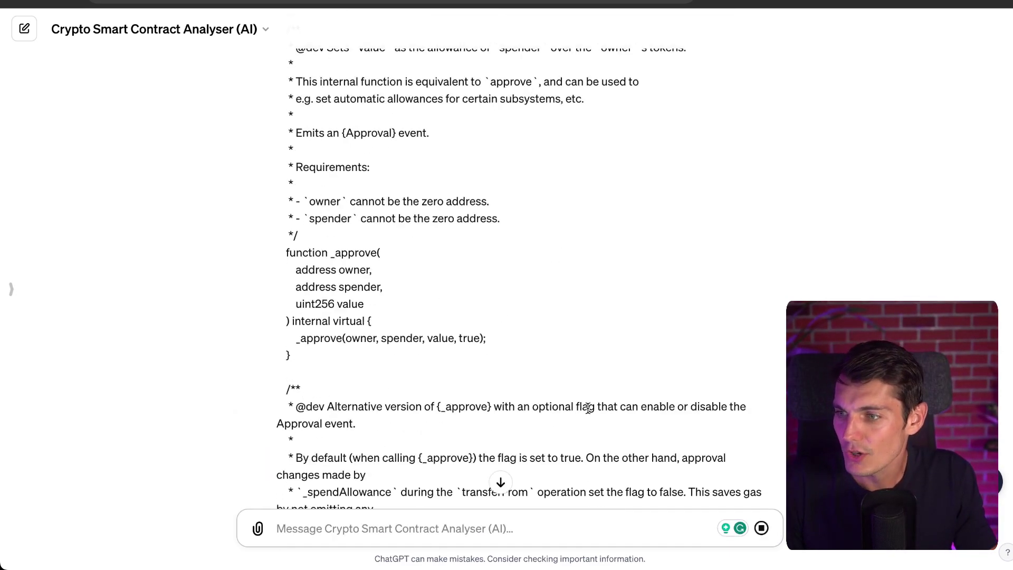
{"action": "scroll", "coordinate": [588, 409], "scroll_direction": "up", "scroll_amount": 20}
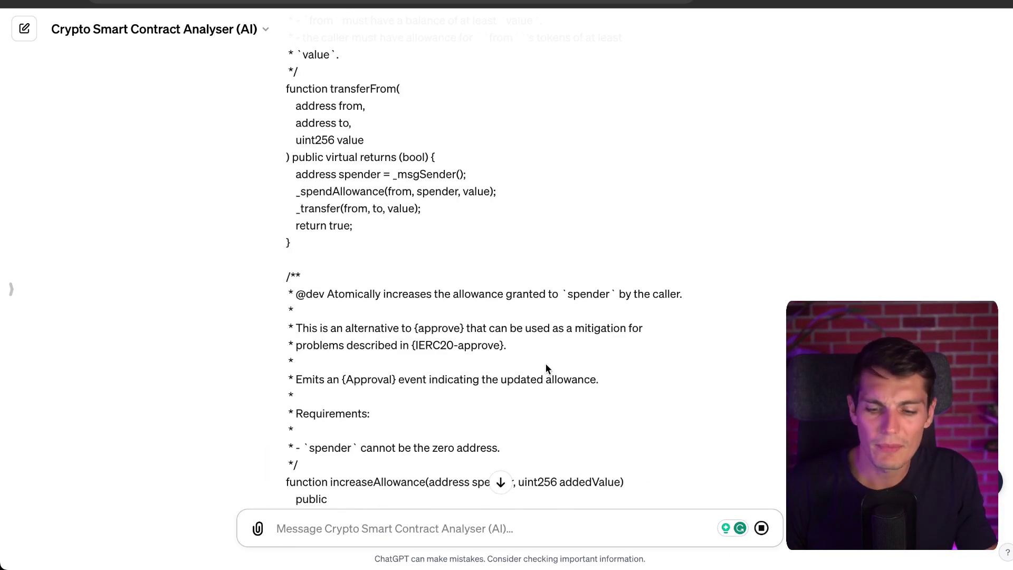
{"action": "scroll", "coordinate": [546, 363], "scroll_direction": "up", "scroll_amount": 10}
{"action": "scroll", "coordinate": [540, 349], "scroll_direction": "up", "scroll_amount": 20}
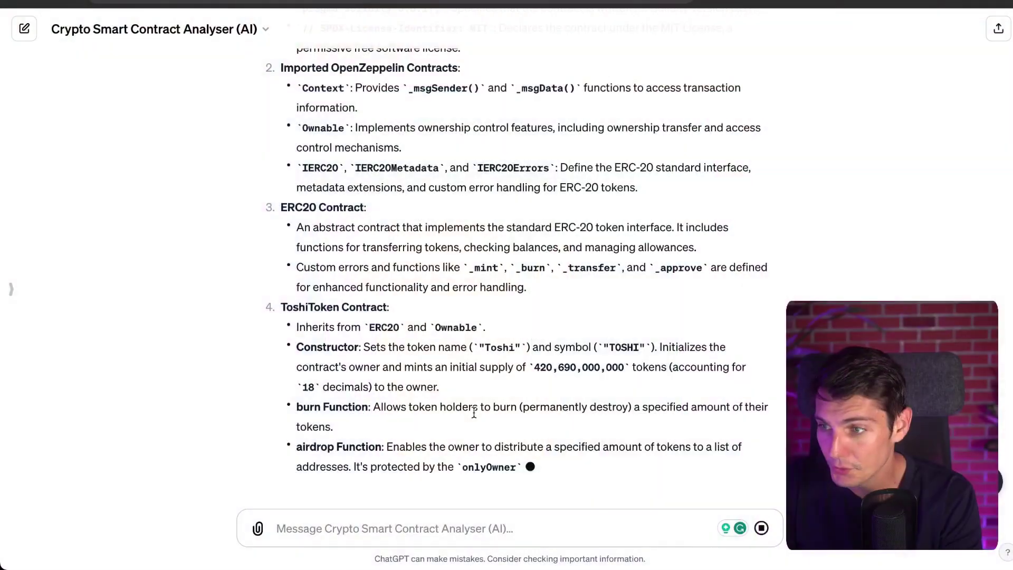
Review the analysis sections, briefly highlighting and then clearing the ToshiToken Contract heading
{"action": "scroll", "coordinate": [400, 282], "scroll_direction": "up", "scroll_amount": 10}
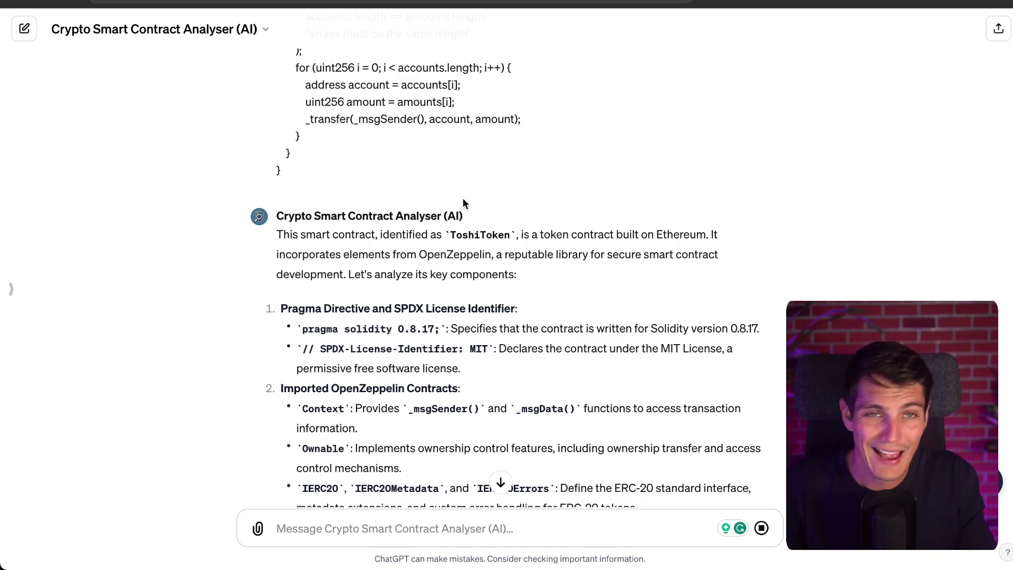
{"action": "scroll", "coordinate": [413, 227], "scroll_direction": "down", "scroll_amount": 10}
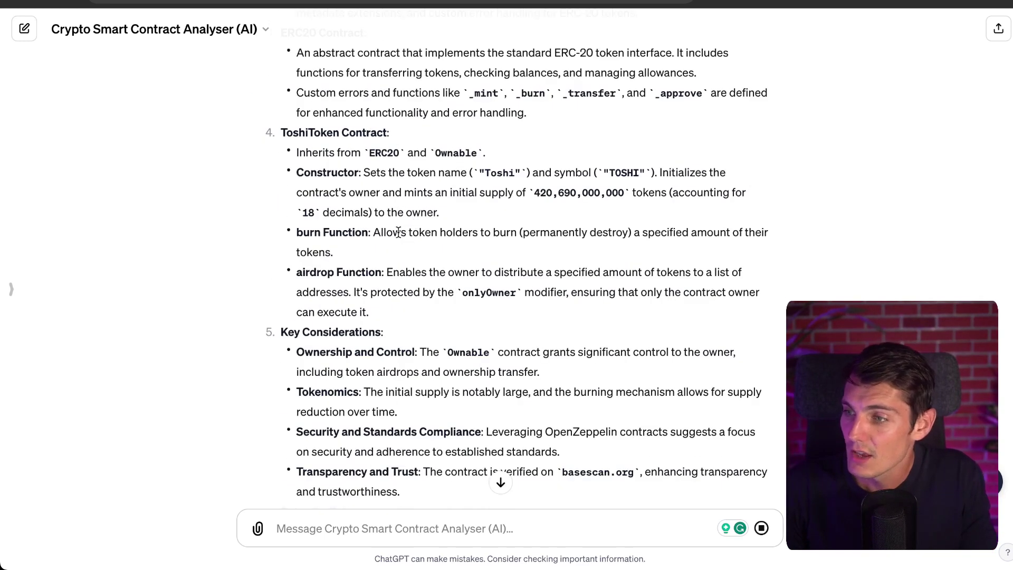
{"action": "scroll", "coordinate": [317, 195], "scroll_direction": "up", "scroll_amount": 3}
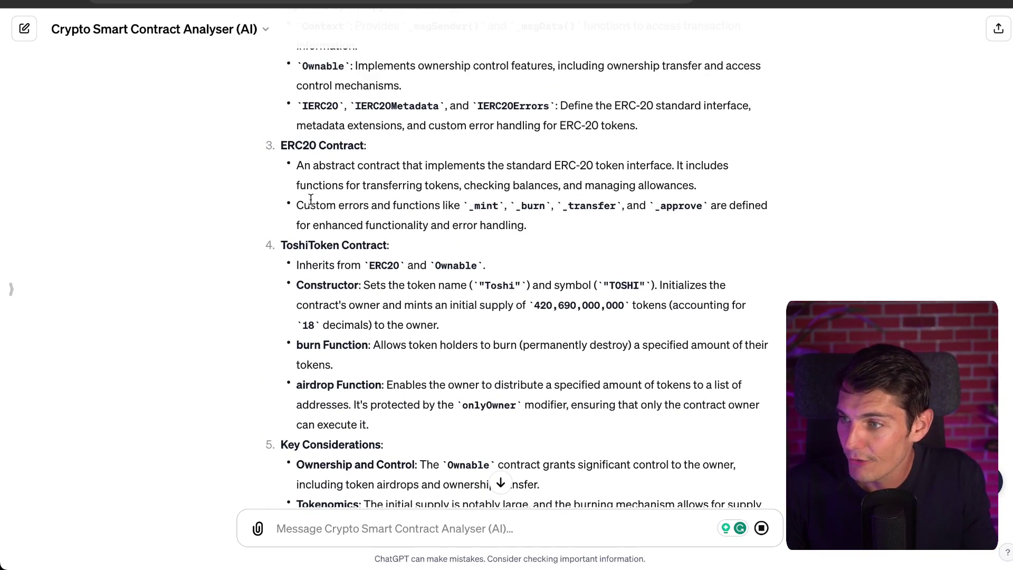
{"action": "scroll", "coordinate": [311, 199], "scroll_direction": "up", "scroll_amount": 3}
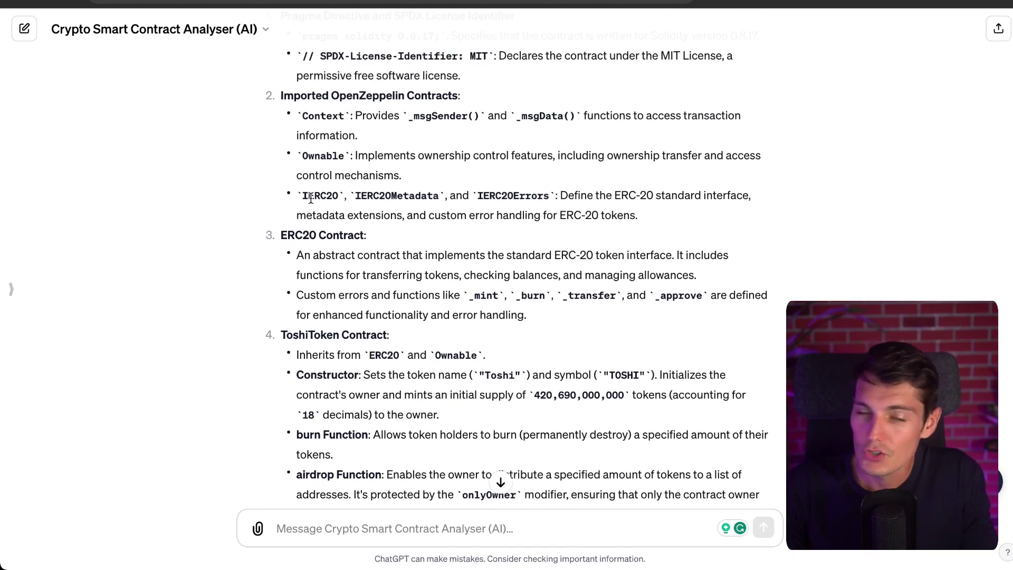
{"action": "scroll", "coordinate": [284, 345], "scroll_direction": "down", "scroll_amount": 1}
{"action": "left_click_drag", "start_coordinate": [284, 344], "coordinate": [451, 338]}
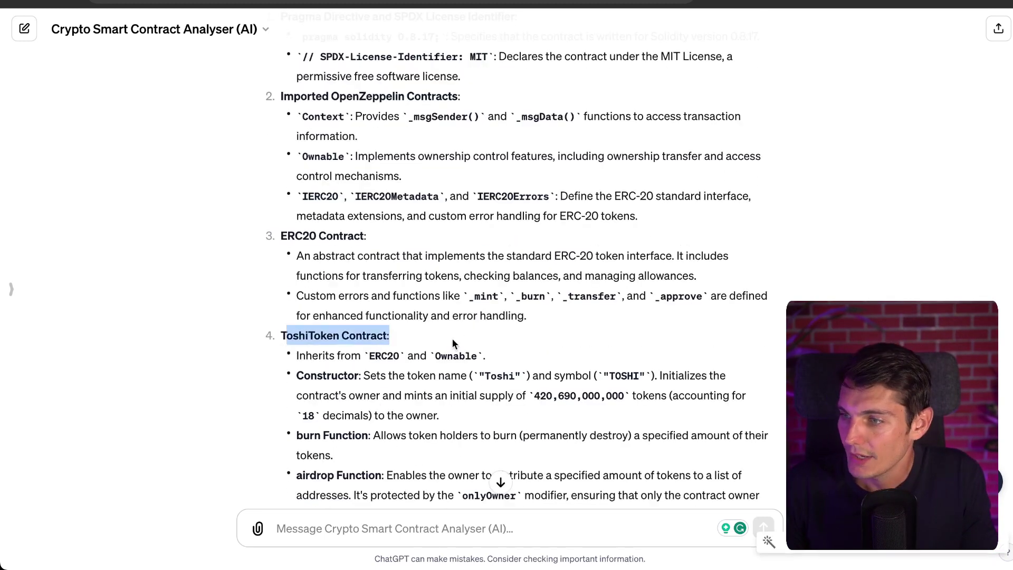
{"action": "scroll", "coordinate": [453, 340], "scroll_direction": "down", "scroll_amount": 1}
{"action": "left_click", "coordinate": [299, 320]}
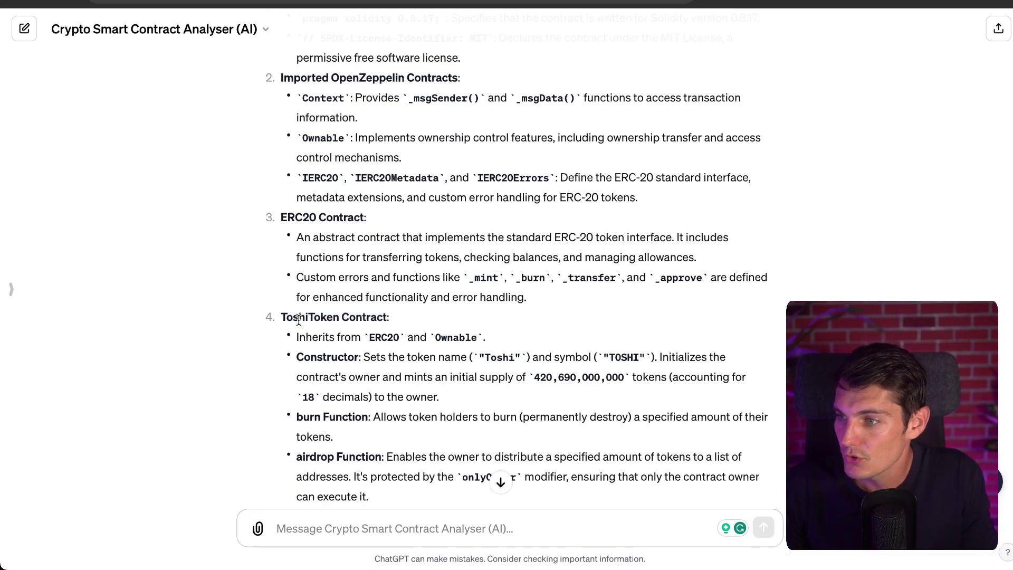
Read through Key Considerations, Potential Enhancements and the closing summary of the analysis
{"action": "scroll", "coordinate": [289, 360], "scroll_direction": "down", "scroll_amount": 2}
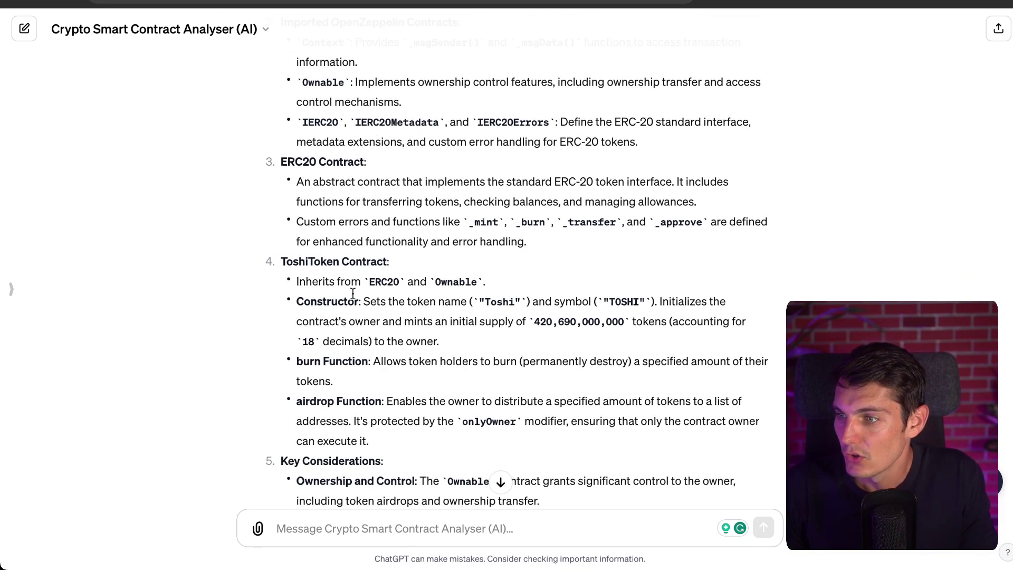
{"action": "scroll", "coordinate": [492, 292], "scroll_direction": "up", "scroll_amount": 2}
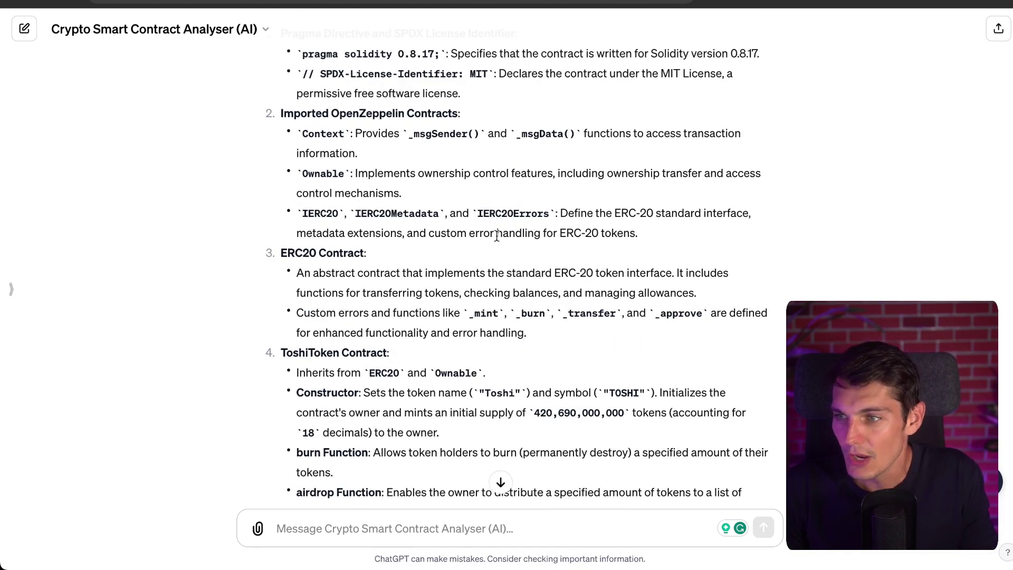
{"action": "scroll", "coordinate": [497, 234], "scroll_direction": "down", "scroll_amount": 5}
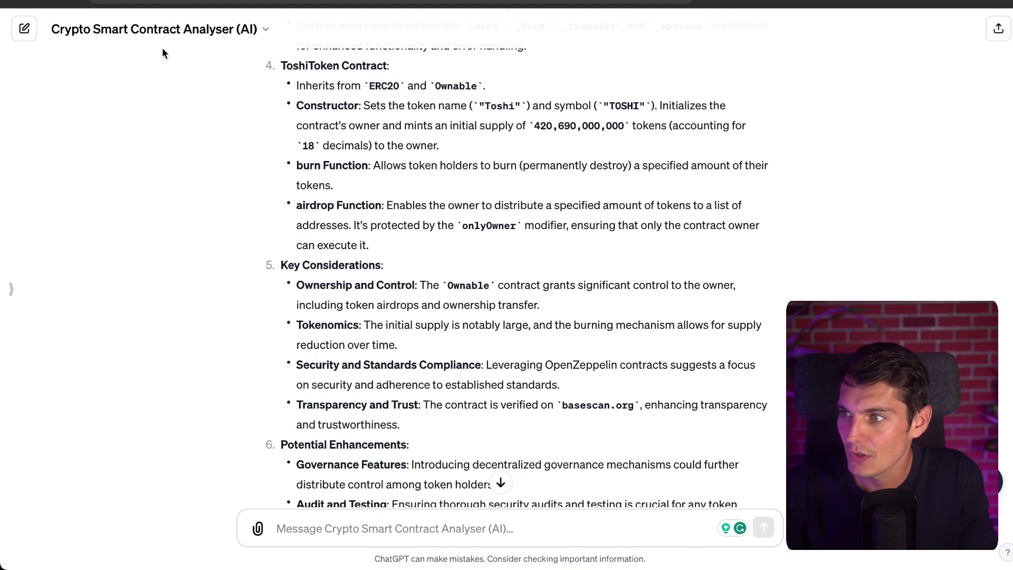
{"action": "scroll", "coordinate": [338, 163], "scroll_direction": "down", "scroll_amount": 2}
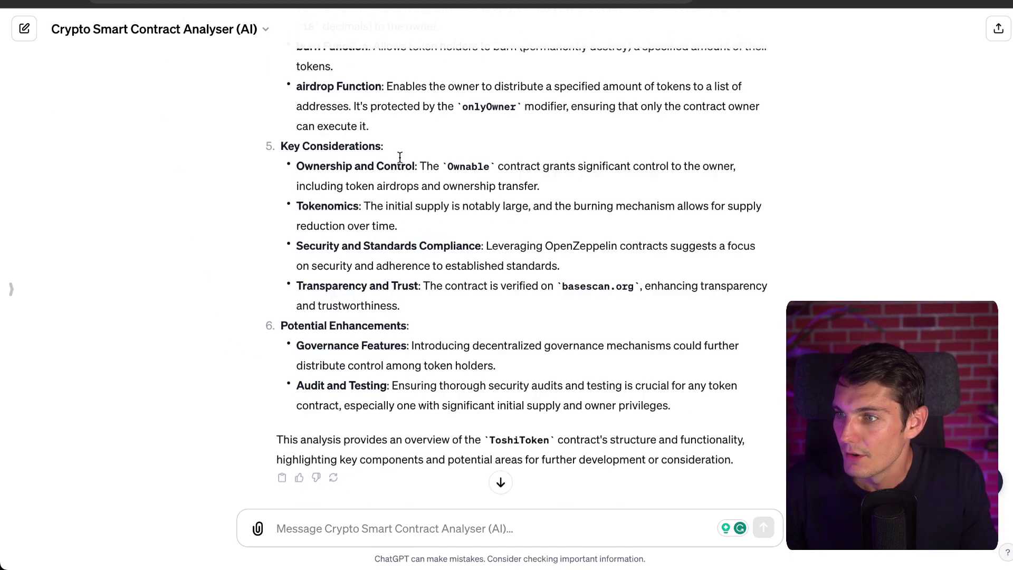
{"action": "scroll", "coordinate": [446, 168], "scroll_direction": "up", "scroll_amount": 2}
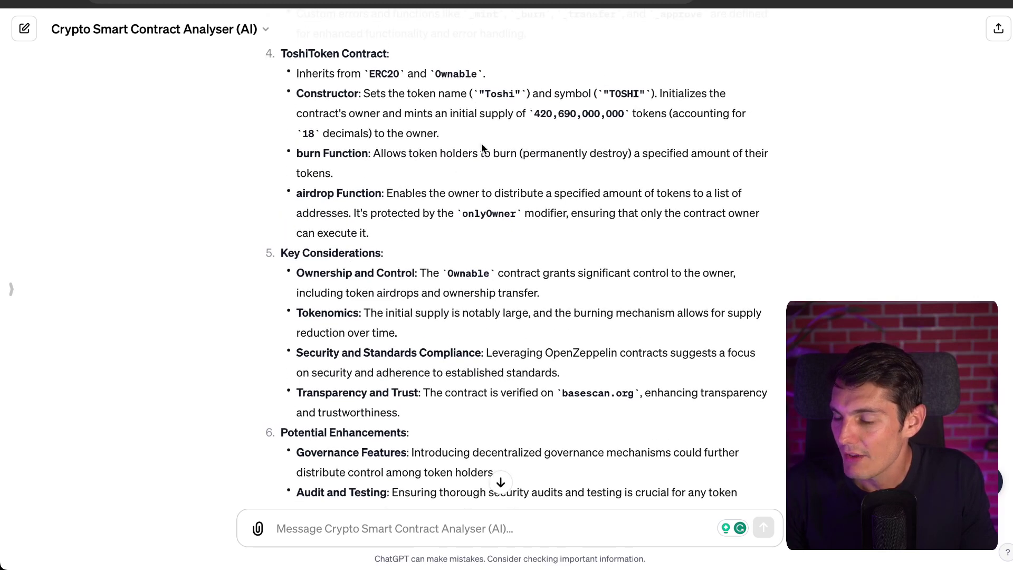
{"action": "scroll", "coordinate": [558, 115], "scroll_direction": "up", "scroll_amount": 3}
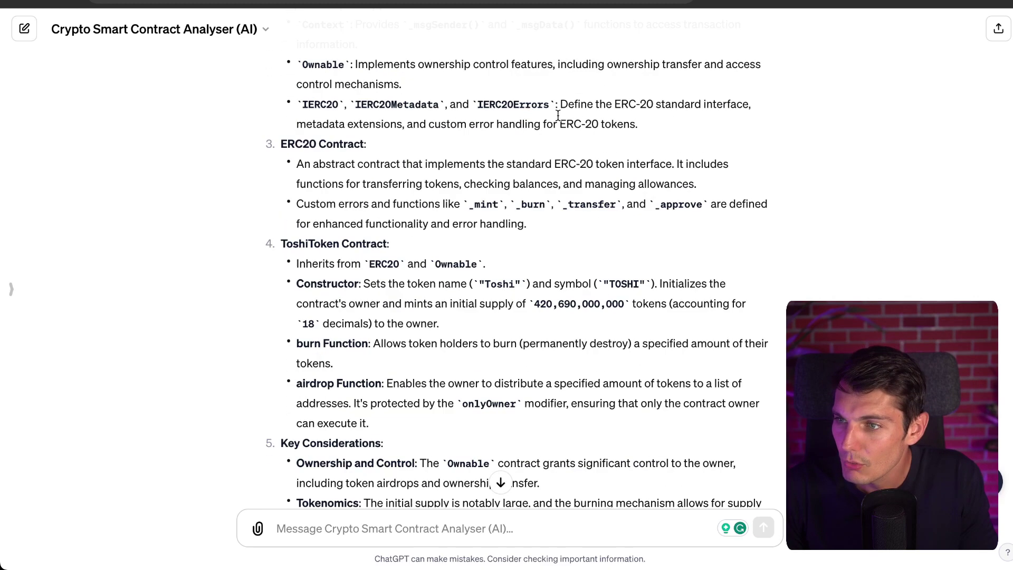
{"action": "scroll", "coordinate": [475, 147], "scroll_direction": "up", "scroll_amount": 5}
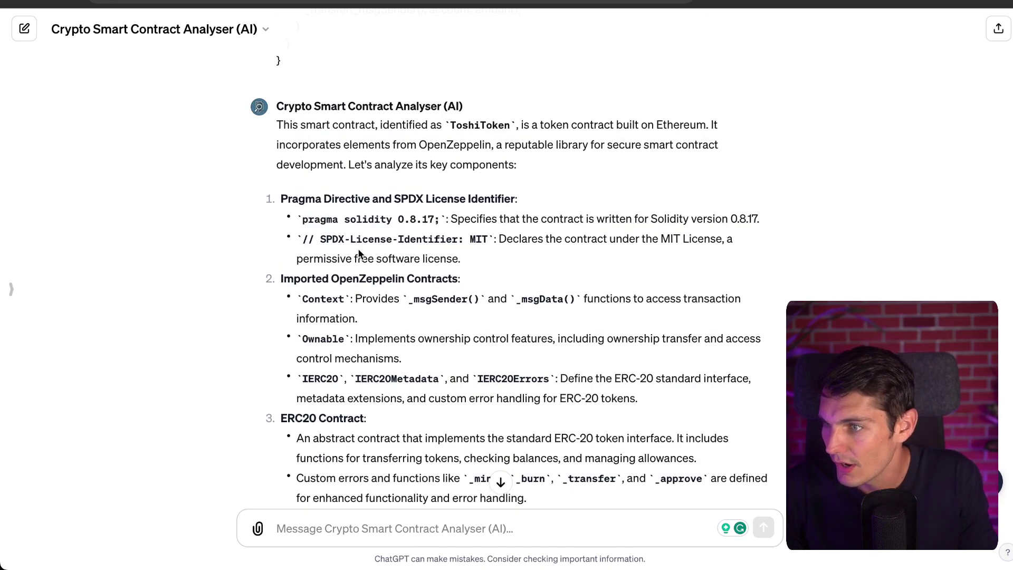
{"action": "scroll", "coordinate": [319, 287], "scroll_direction": "down", "scroll_amount": 6}
{"action": "left_click_drag", "start_coordinate": [364, 315], "coordinate": [324, 294]}
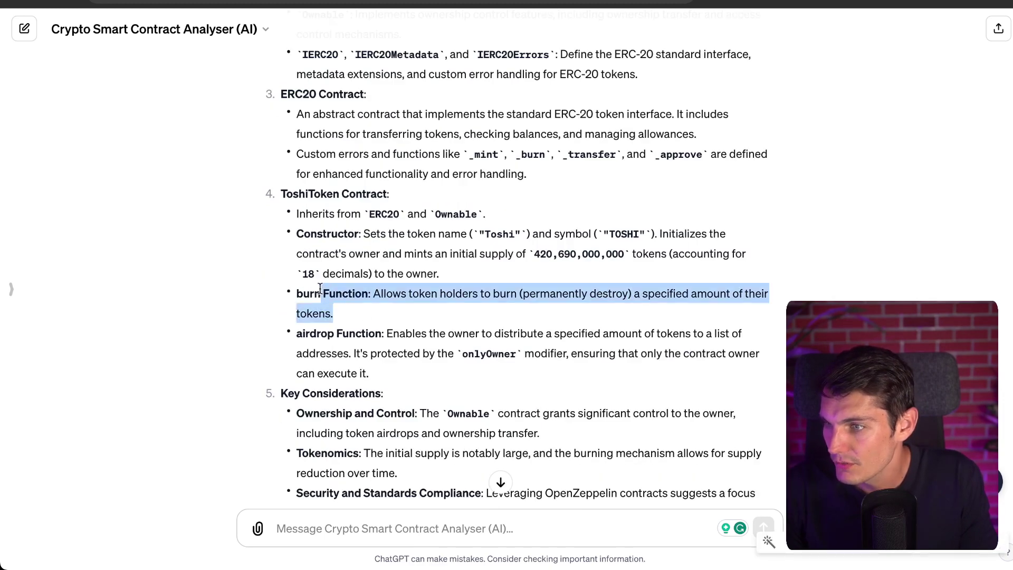
{"action": "left_click", "coordinate": [372, 308]}
{"action": "scroll", "coordinate": [299, 338], "scroll_direction": "down", "scroll_amount": 1}
{"action": "left_click_drag", "start_coordinate": [297, 326], "coordinate": [504, 340]}
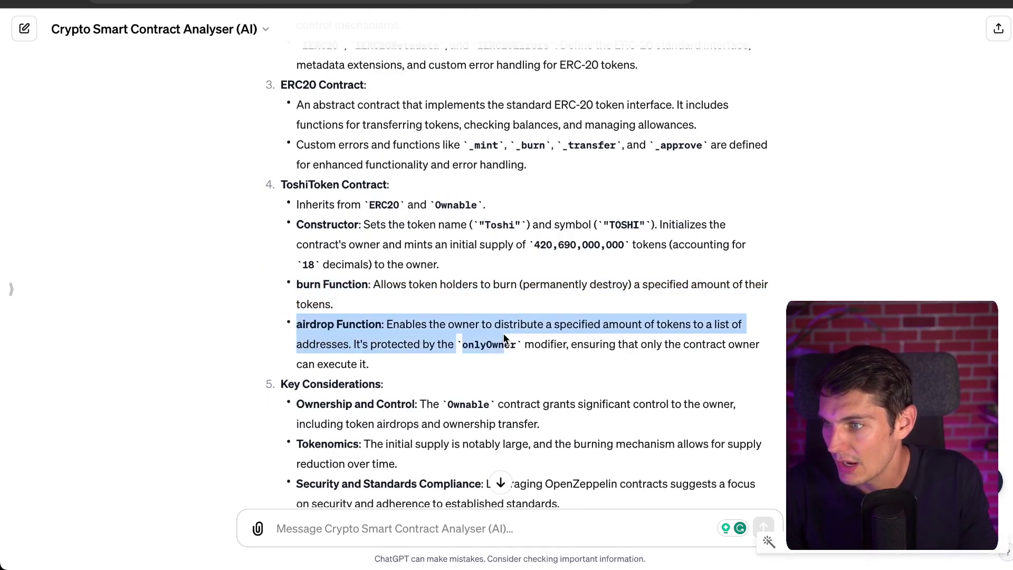
{"action": "scroll", "coordinate": [297, 338], "scroll_direction": "down", "scroll_amount": 3}
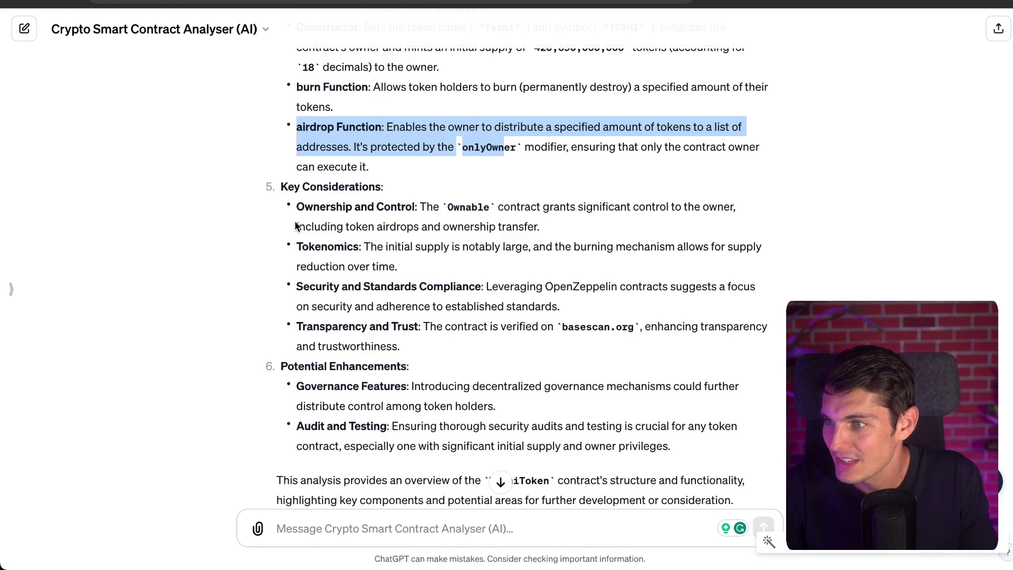
{"action": "left_click", "coordinate": [335, 210]}
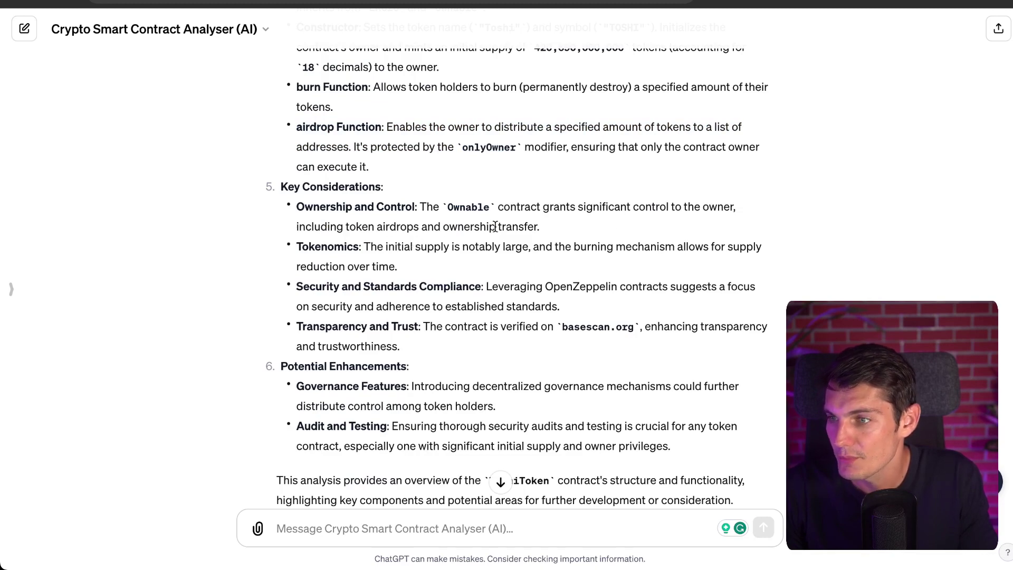
{"action": "scroll", "coordinate": [307, 263], "scroll_direction": "down", "scroll_amount": 1}
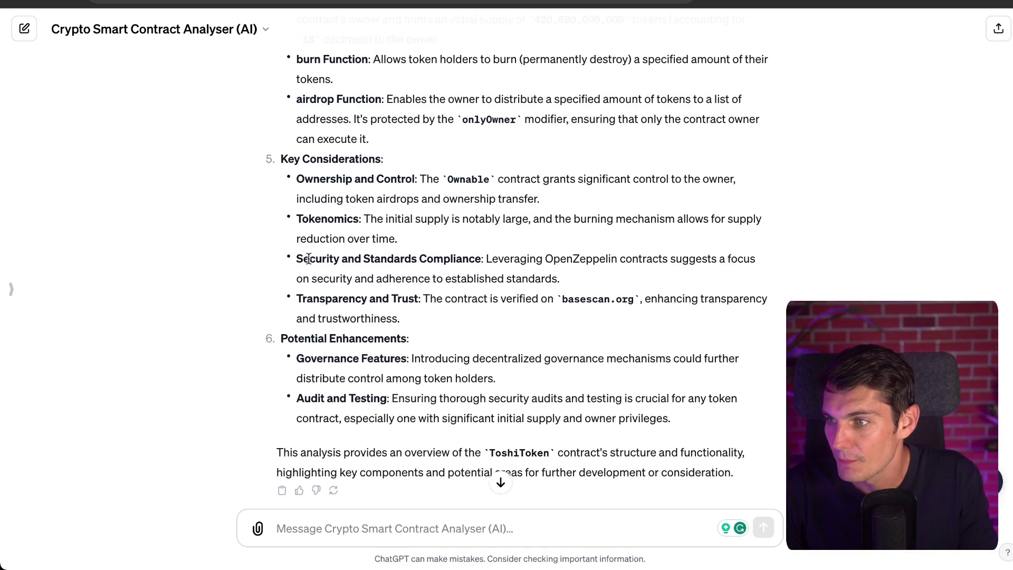
{"action": "mouse_move", "coordinate": [397, 229]}
{"action": "left_mouse_down"}
{"action": "mouse_move", "coordinate": [361, 213]}
{"action": "mouse_move", "coordinate": [676, 213]}
{"action": "mouse_move", "coordinate": [316, 228]}
{"action": "left_mouse_up"}
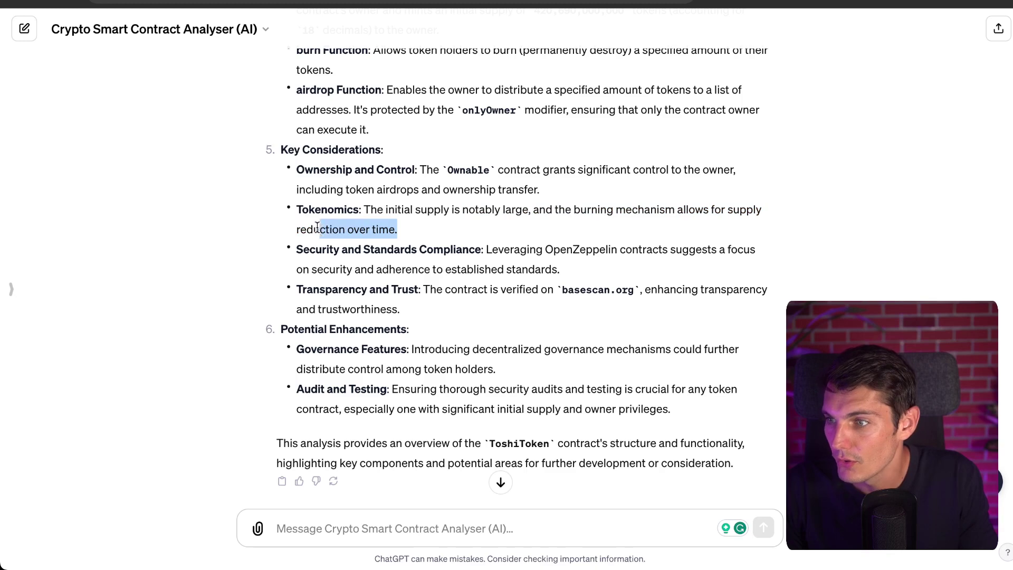
{"action": "left_click", "coordinate": [301, 232]}
{"action": "scroll", "coordinate": [311, 236], "scroll_direction": "down", "scroll_amount": 1}
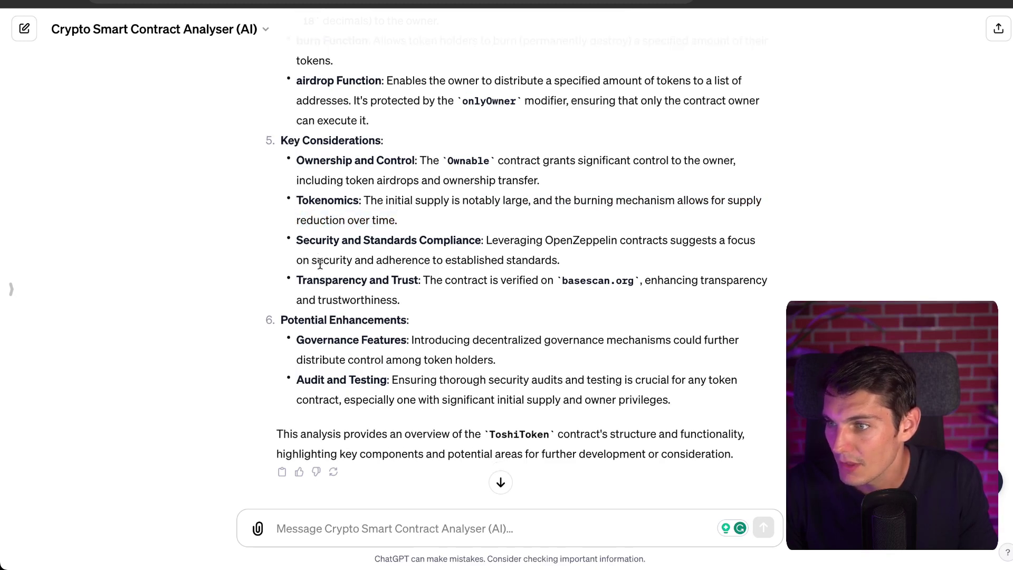